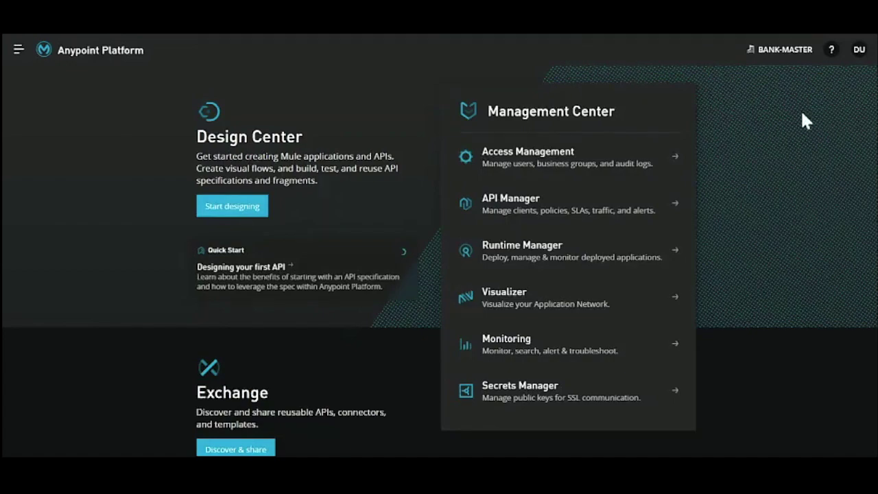
Switch to the BANK-CORE business group and open its APIs in API Manager
left_click(786, 55)
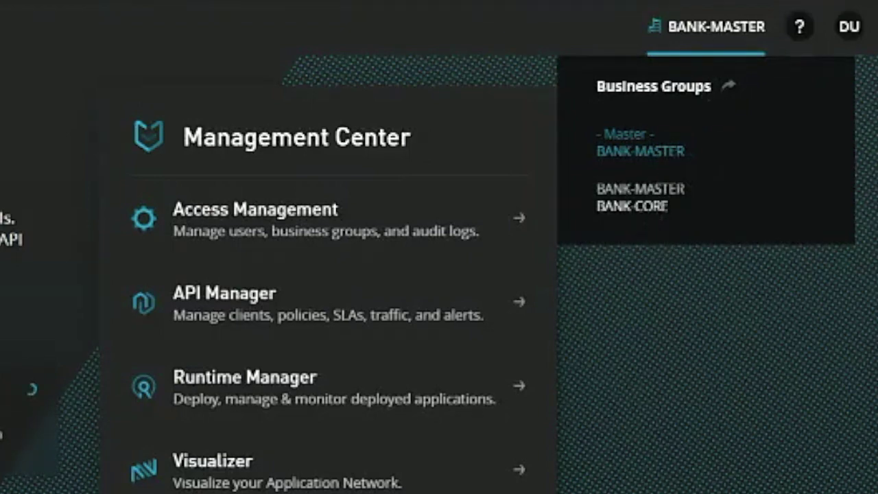
left_click(633, 206)
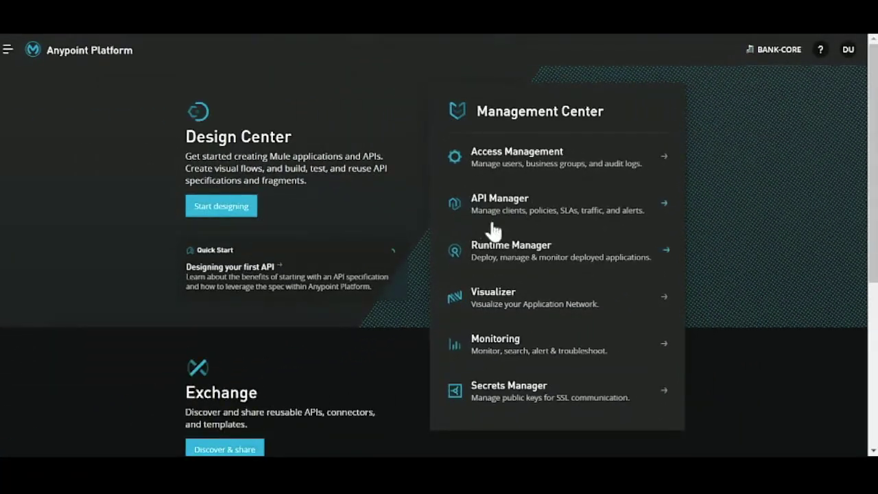
left_click(492, 220)
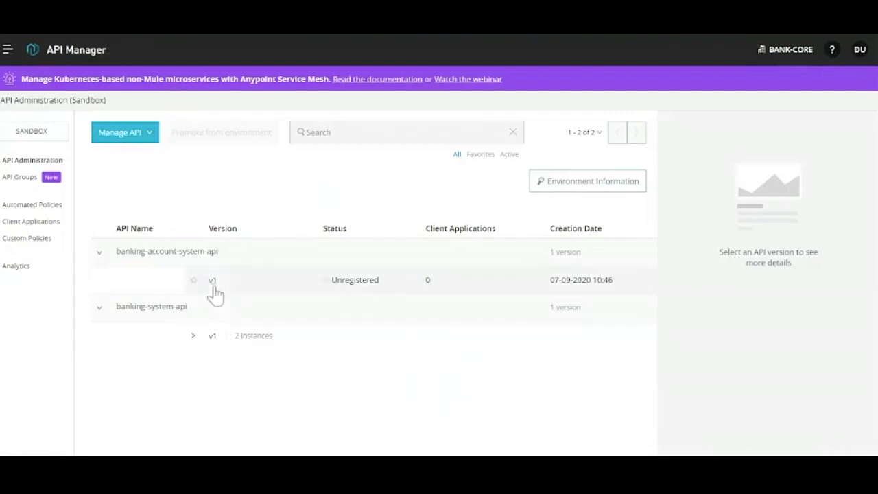
Expand banking-system-api v1, then switch to BANK-MASTER and go to its API Groups page
left_click(196, 341)
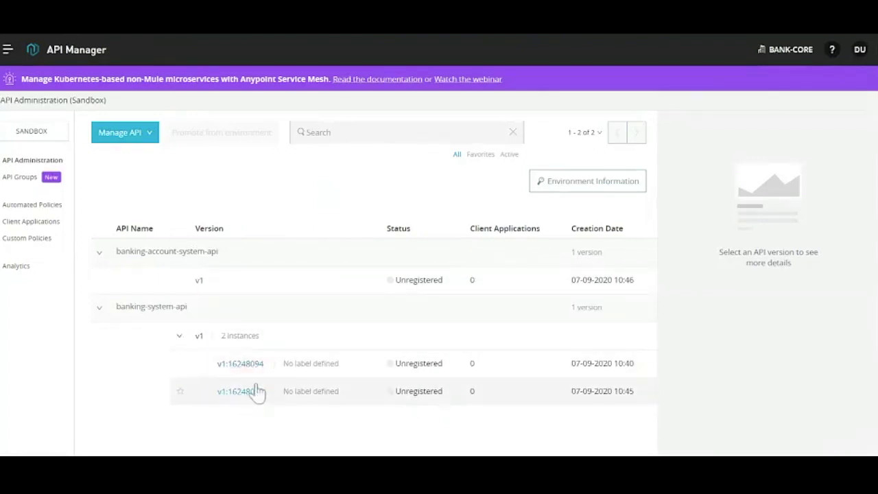
left_click(798, 52)
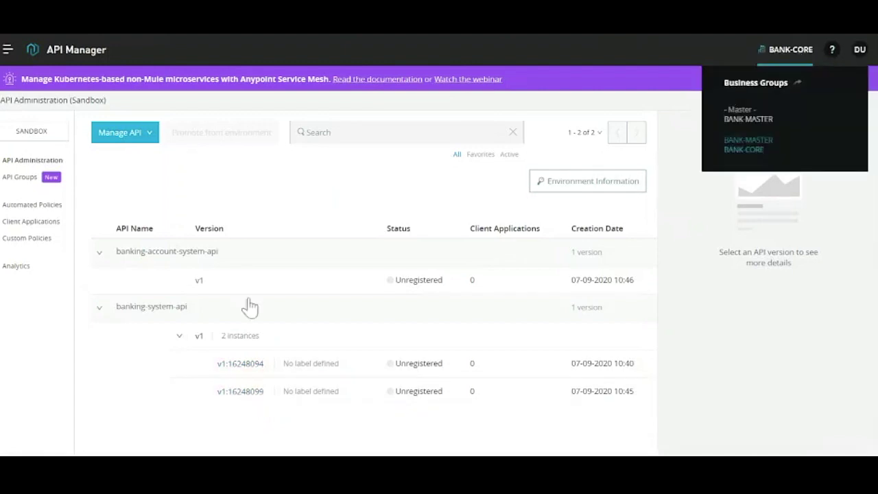
left_click(749, 115)
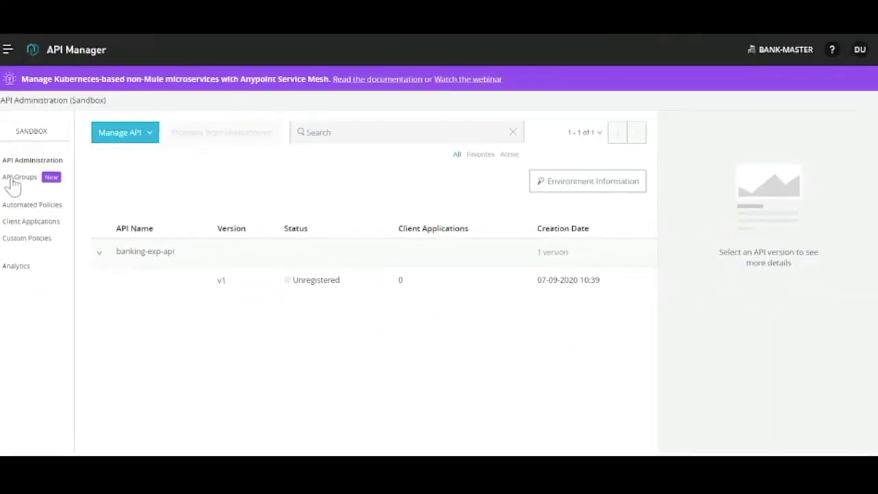
left_click(40, 132)
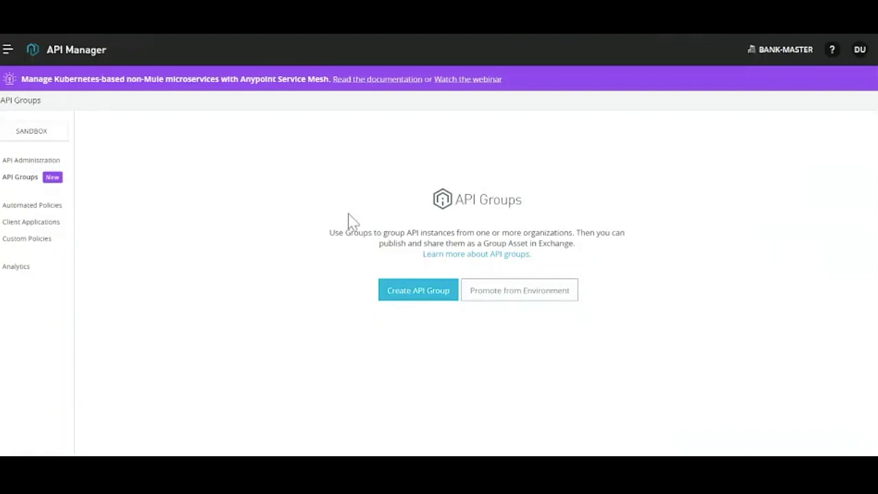
Create API group 'banking-customer-360' with instance label 'demo-api-group' and continue
left_click(414, 300)
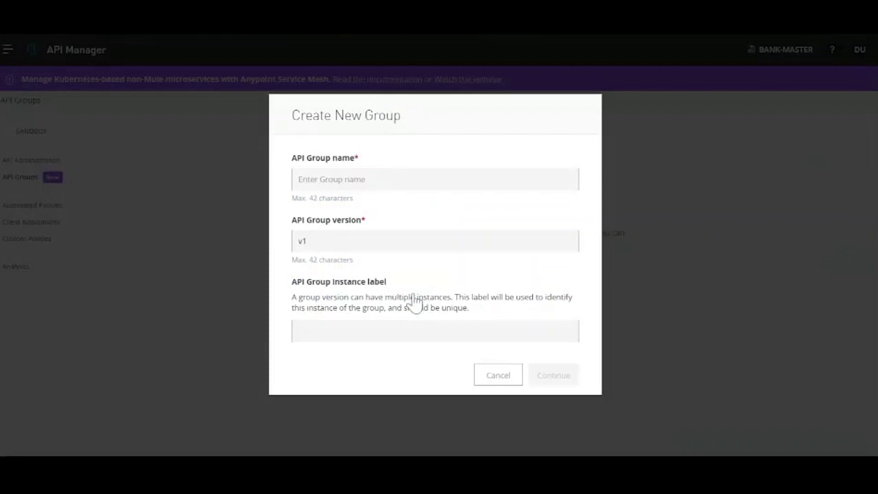
left_click(392, 196)
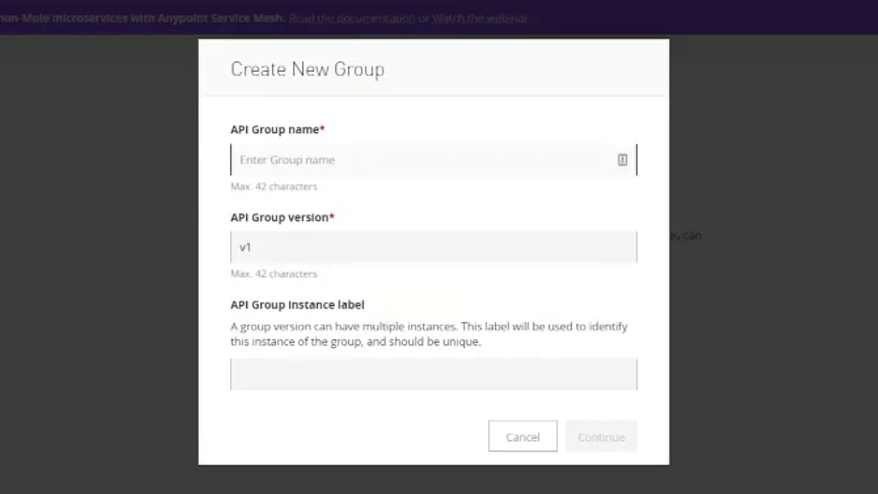
type("banking-customer-320")
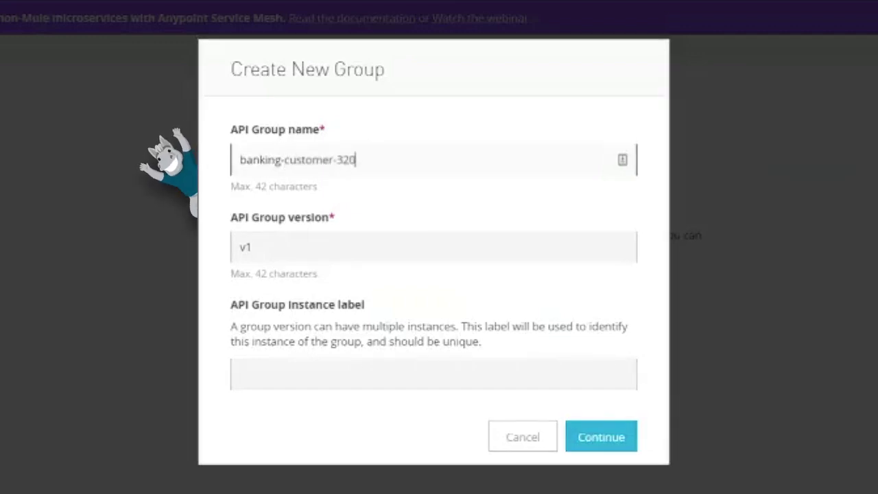
key("BackSpace")
key("BackSpace")
type("60")
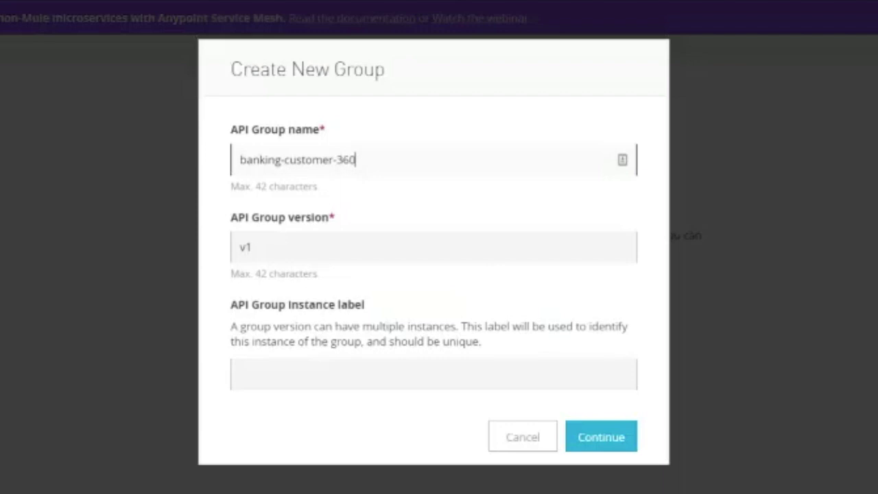
left_click(433, 374)
type("demo-")
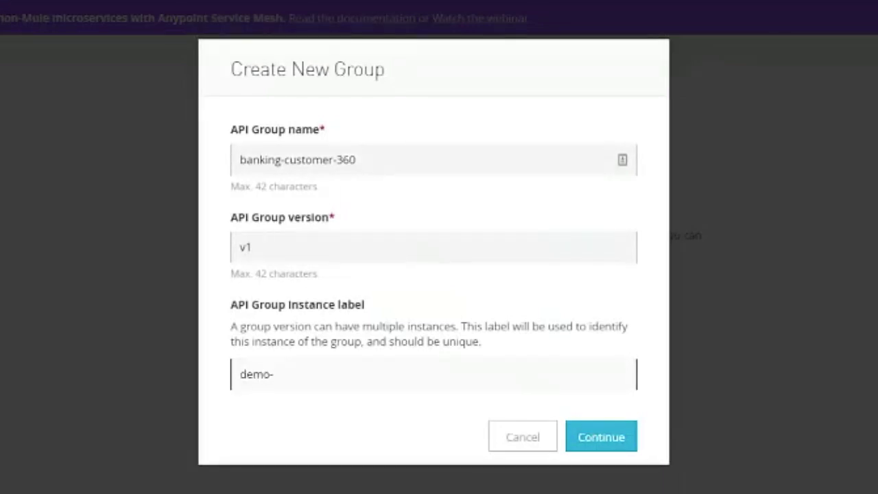
type("api-group")
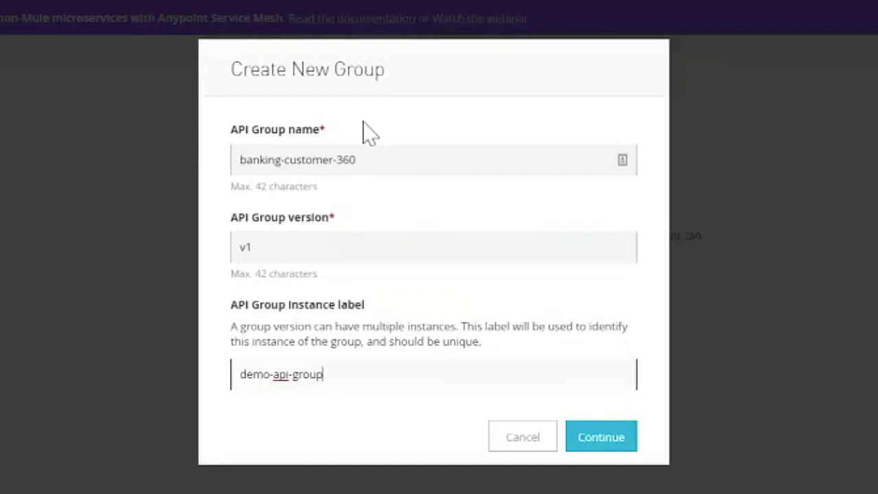
left_click(589, 439)
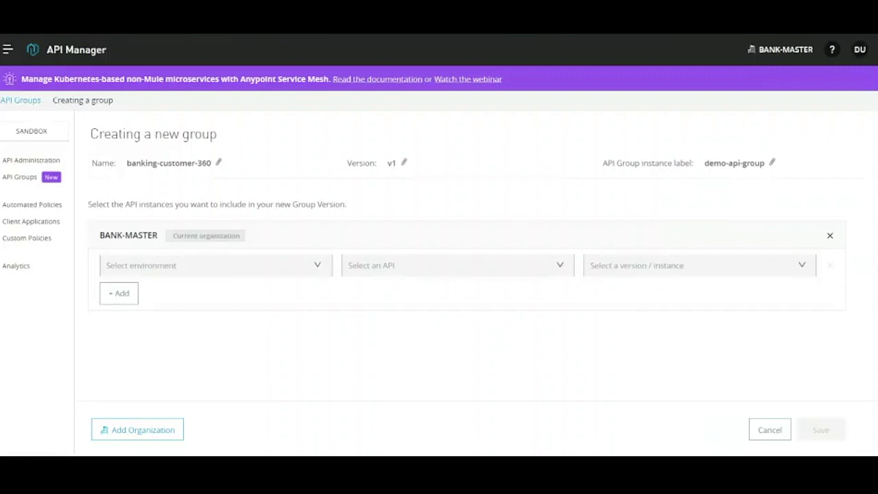
Set the BANK-MASTER row to Sandbox, banking-exp-api, instance v1:16248093
left_click(317, 275)
left_click(228, 292)
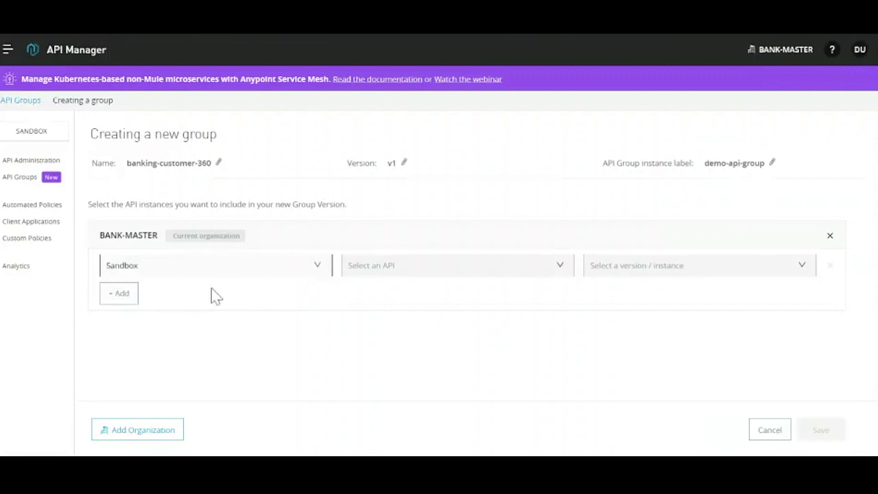
left_click(480, 274)
left_click(377, 293)
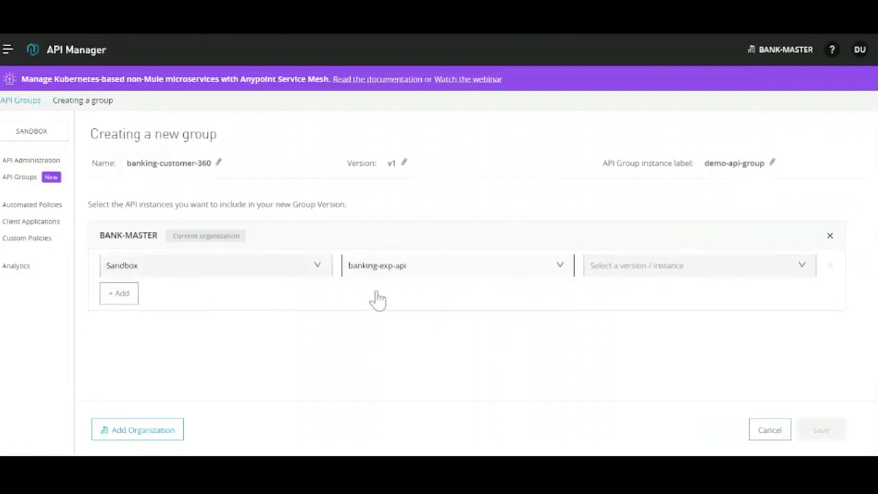
left_click(686, 265)
left_click(613, 290)
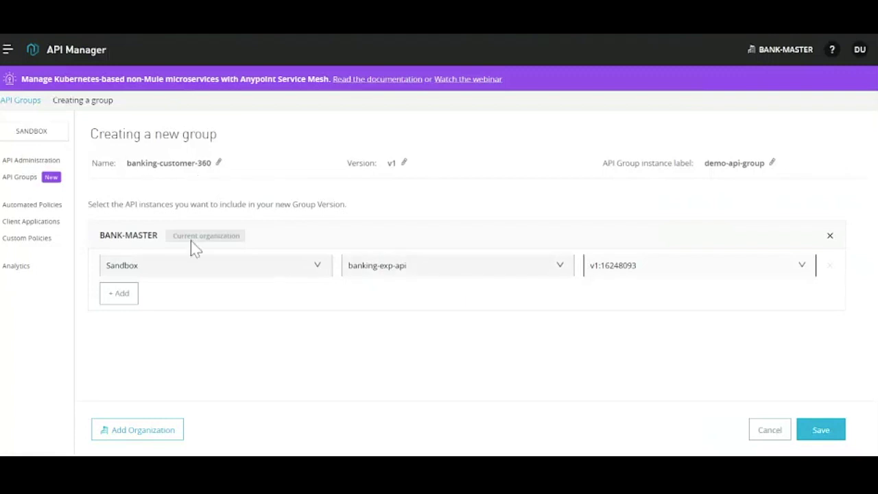
Add BANK-CORE with Sandbox banking-account-system-api instance v1:16248100 to the group
left_click(134, 431)
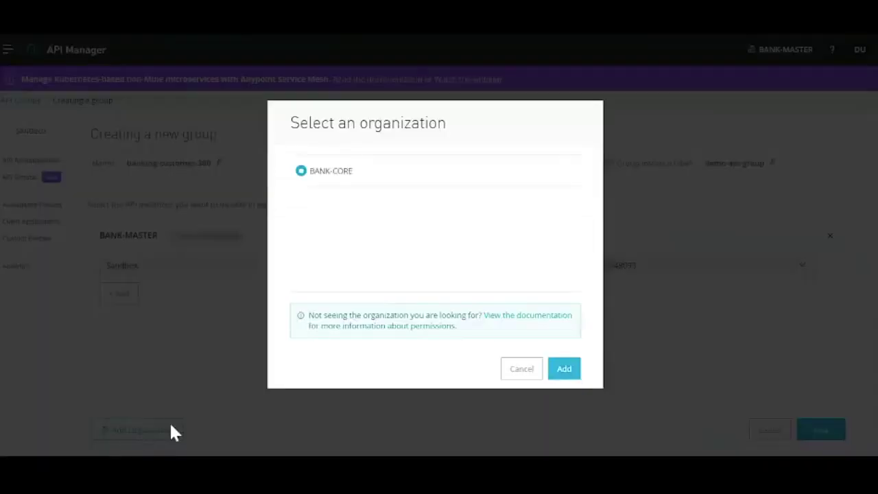
left_click(561, 377)
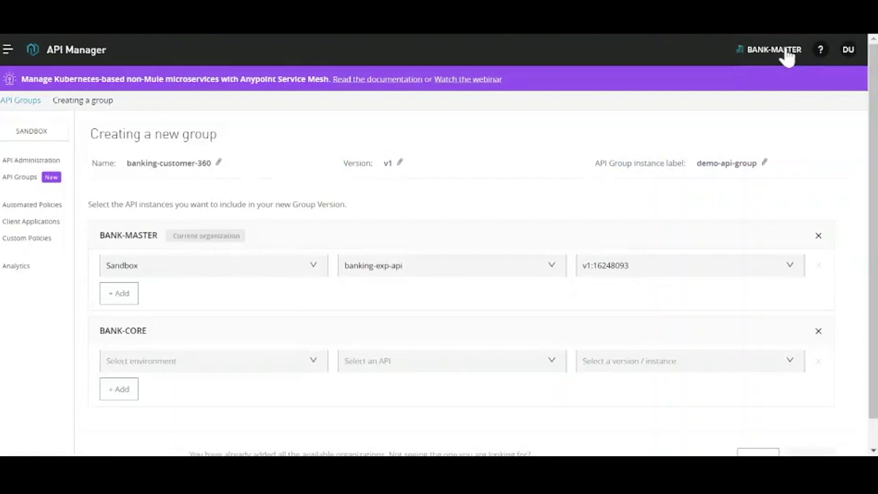
left_click(276, 364)
left_click(169, 391)
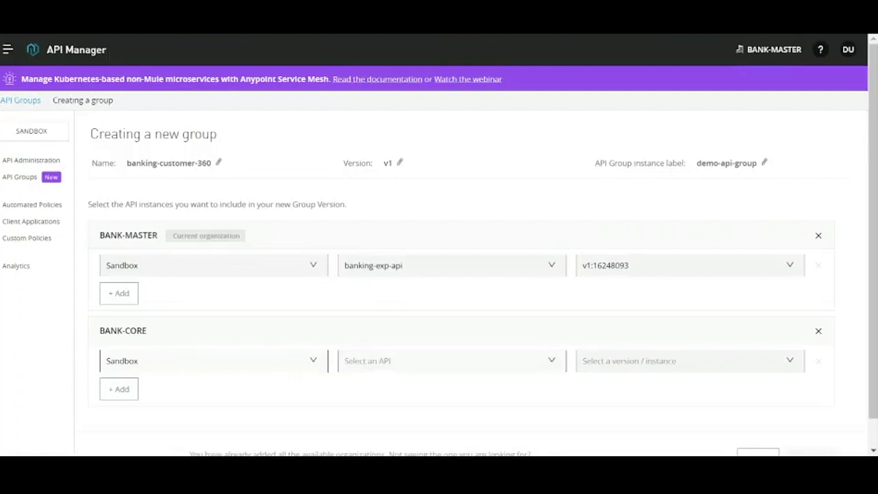
left_click(377, 361)
left_click(383, 389)
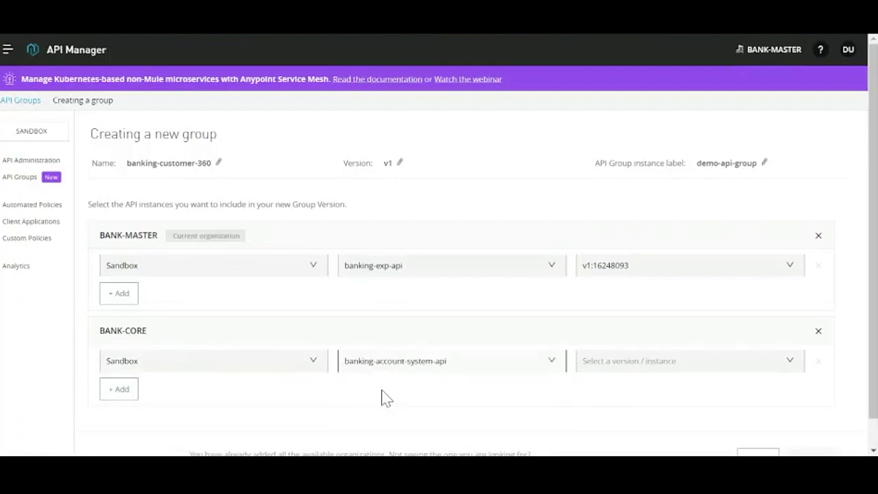
left_click(617, 360)
left_click(595, 387)
Add a second BANK-CORE row with Sandbox banking-system-api instance v1:16248099
scroll(599, 396, "down", 1)
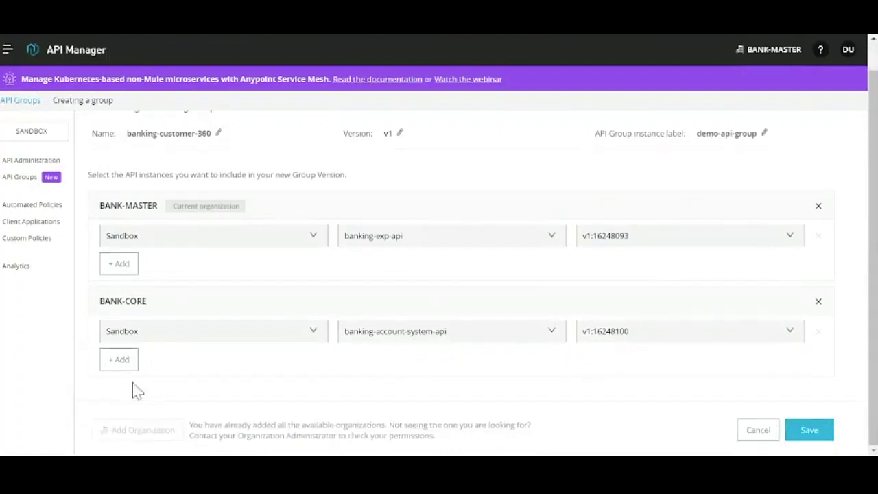
left_click(118, 359)
left_click(131, 383)
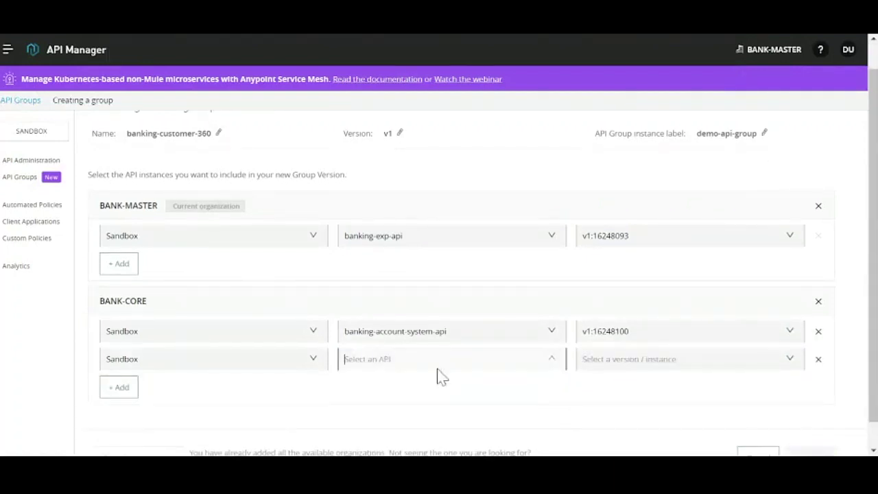
left_click(403, 380)
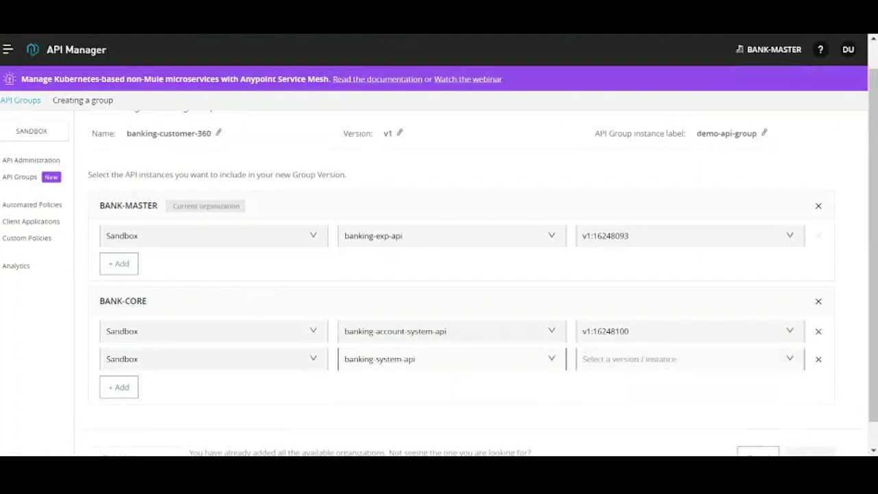
left_click(618, 359)
left_click(604, 404)
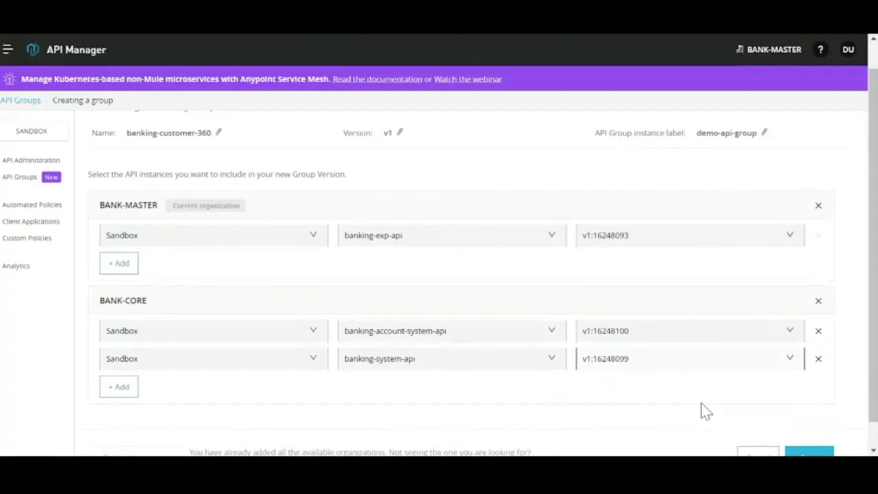
Remove the banking-system-api row and save the group
scroll(701, 405, "down", 1)
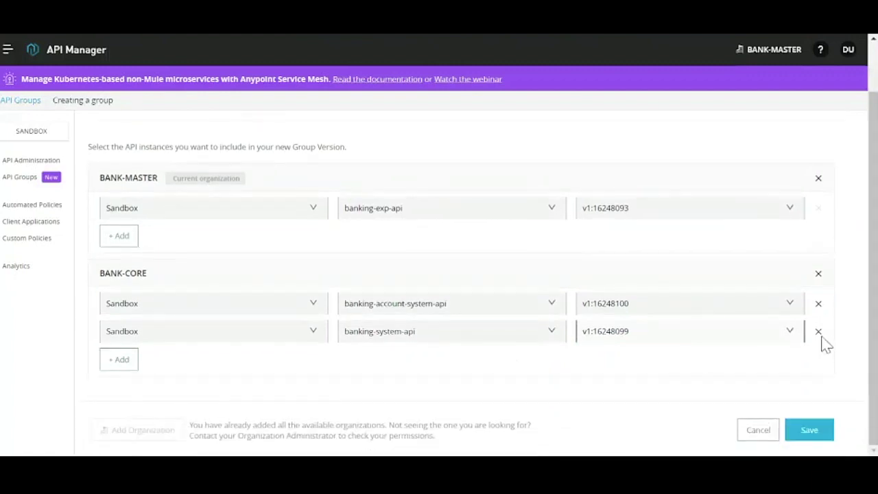
left_click(818, 332)
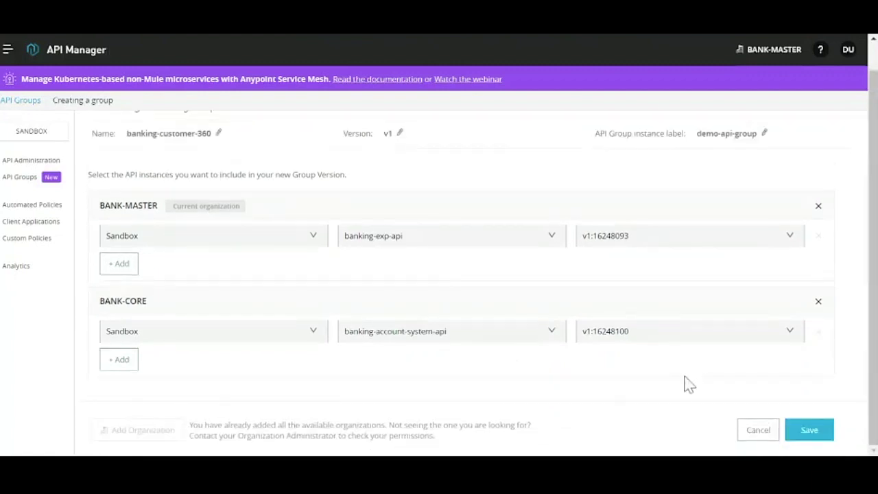
left_click(804, 437)
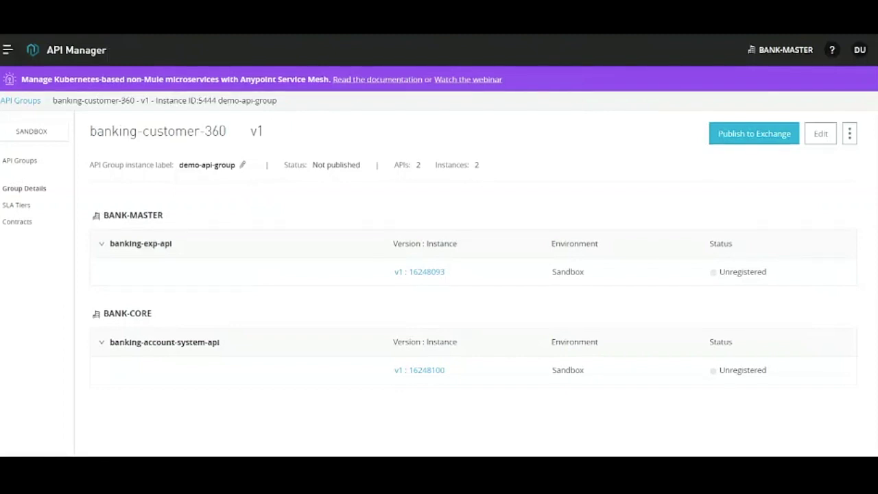
Publish the banking-customer-360 group from demo-api-group to Exchange as version 1.0.0, then head to Exchange
left_click(16, 162)
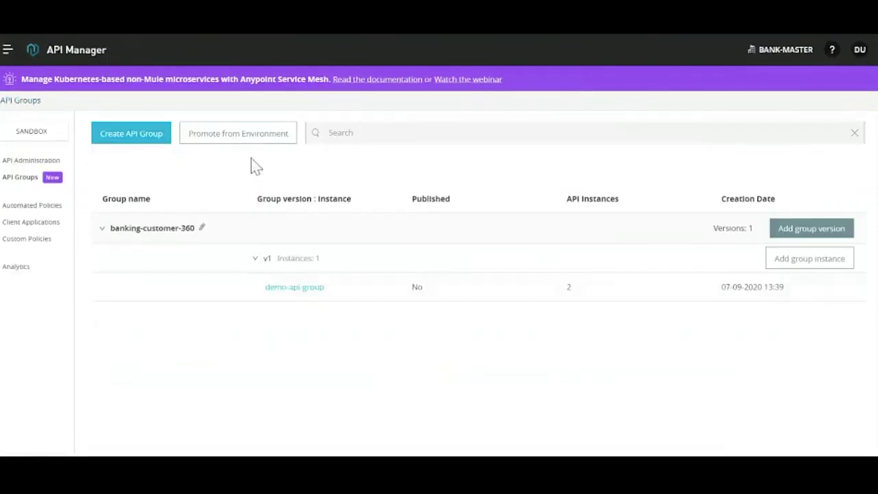
left_click(6, 51)
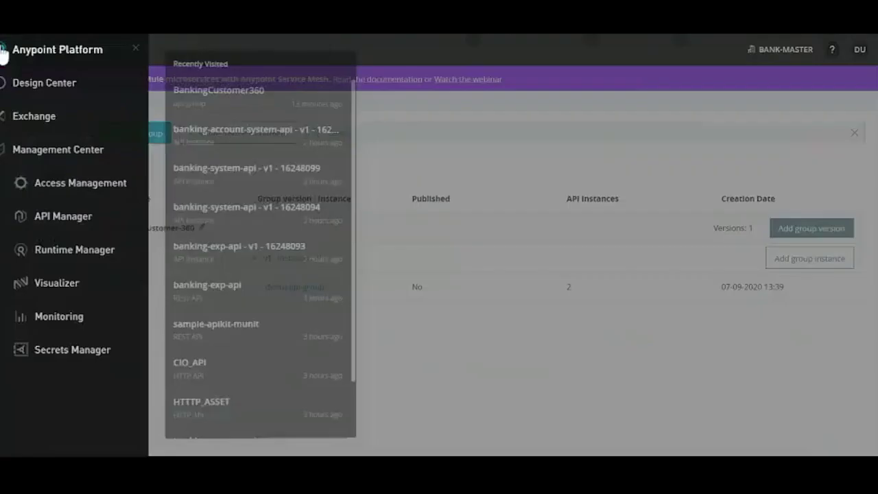
left_click(636, 393)
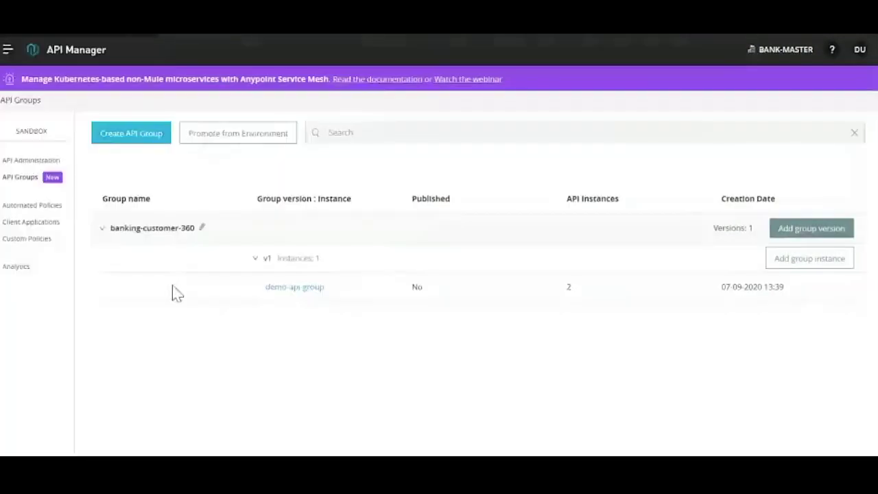
left_click(294, 288)
left_click(755, 134)
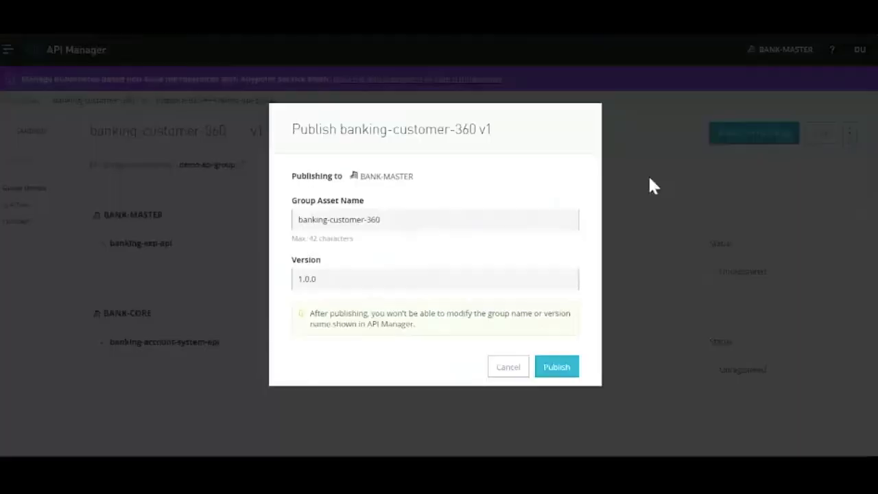
left_click(549, 365)
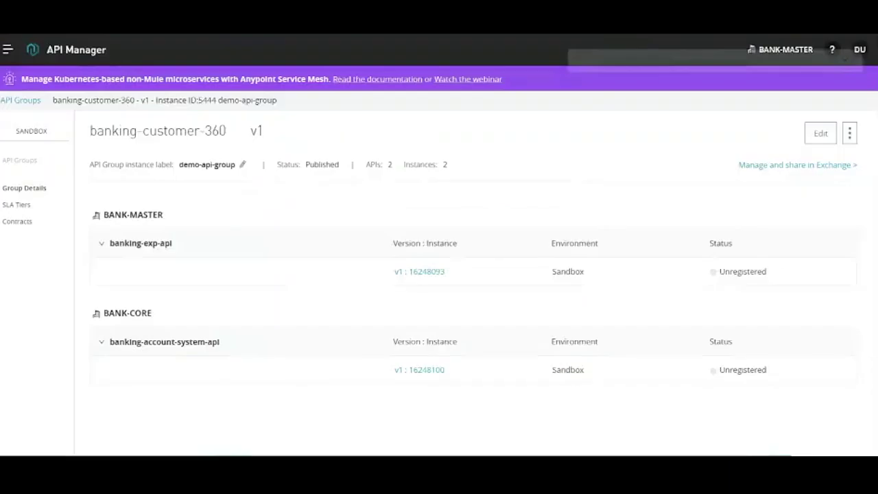
left_click(6, 58)
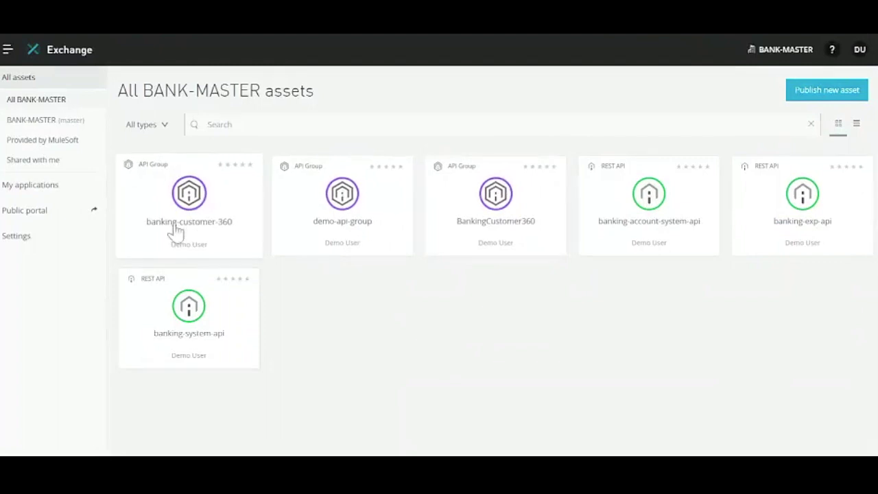
Open the banking-customer-360 asset, review its group instances, and return to its page
left_click(213, 220)
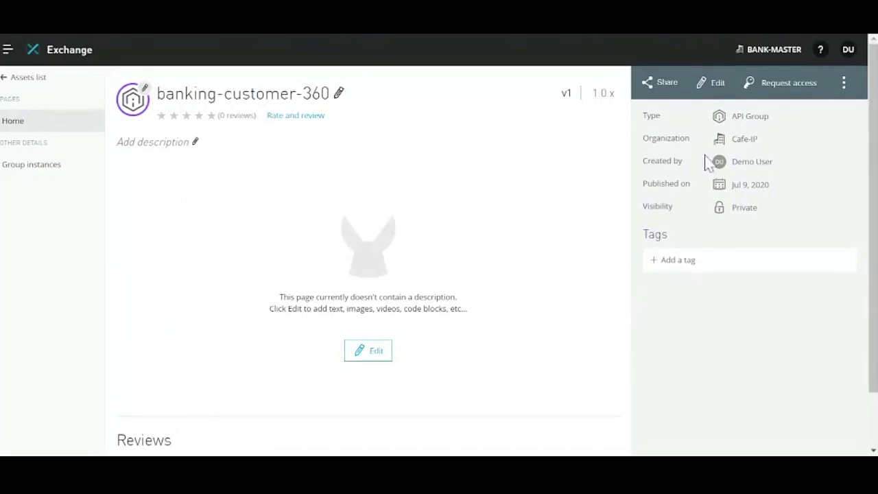
left_click(12, 170)
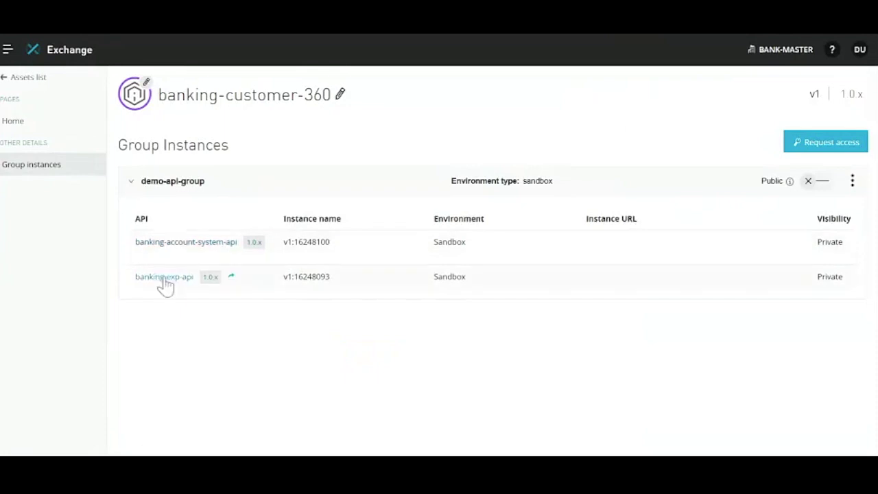
left_click(8, 81)
left_click(204, 220)
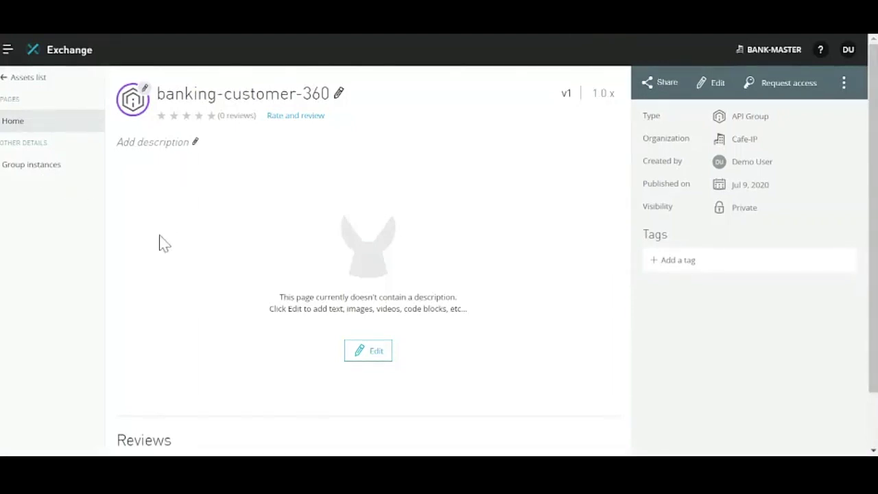
Request access to the demo-api-group instance for a new client application named 'demo-app-group'
left_click(789, 85)
left_click(439, 209)
left_click(427, 231)
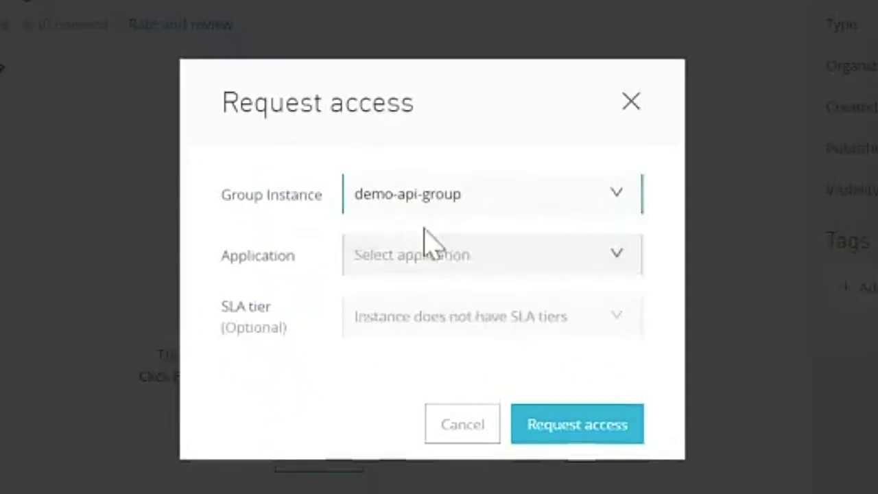
left_click(426, 255)
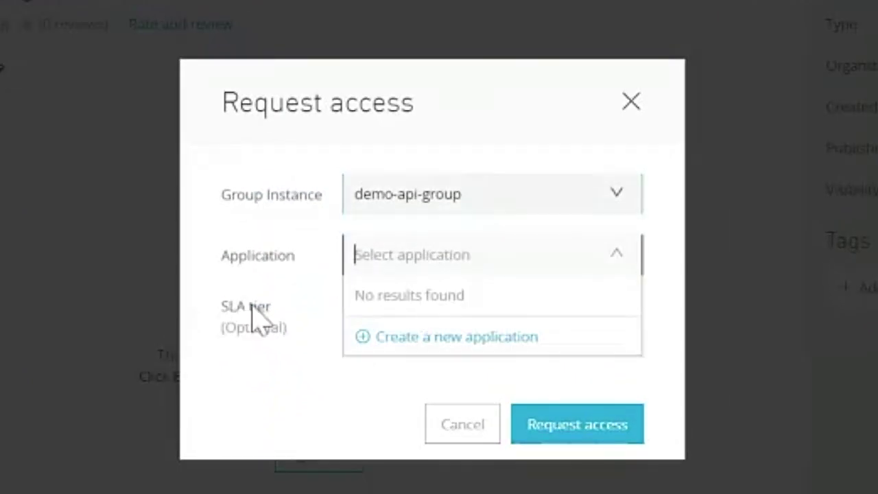
left_click(489, 347)
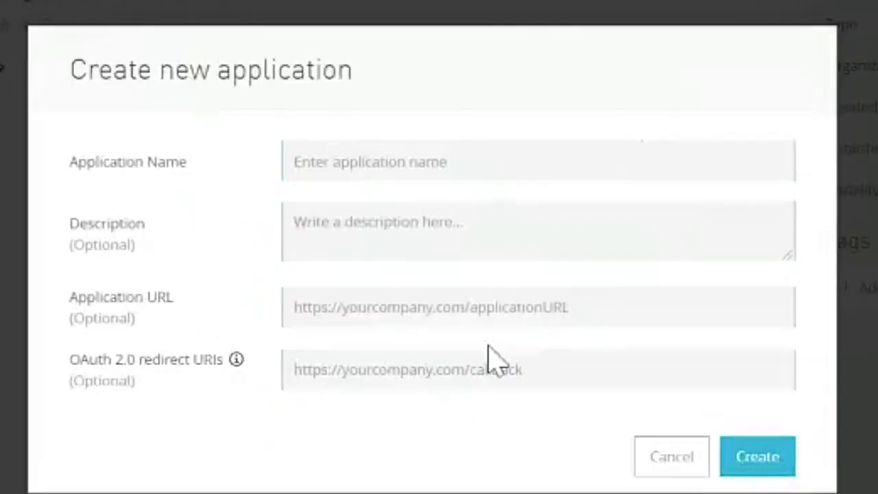
left_click(293, 162)
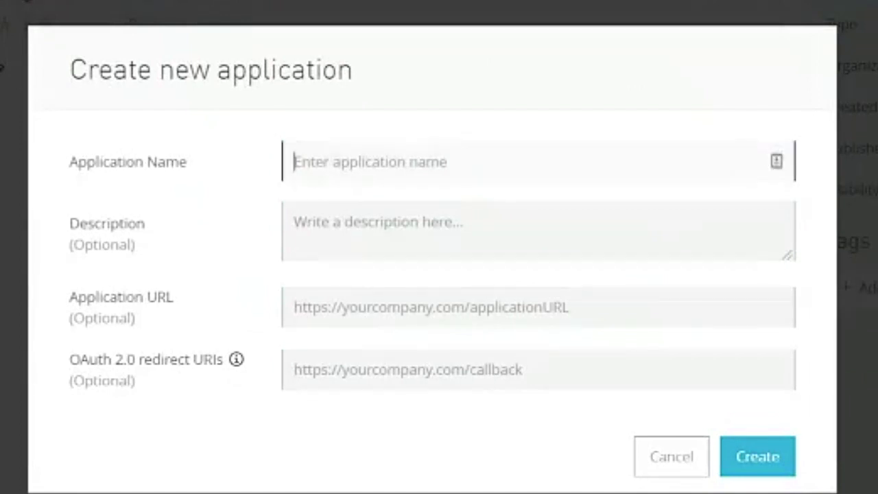
type("demo-app-group")
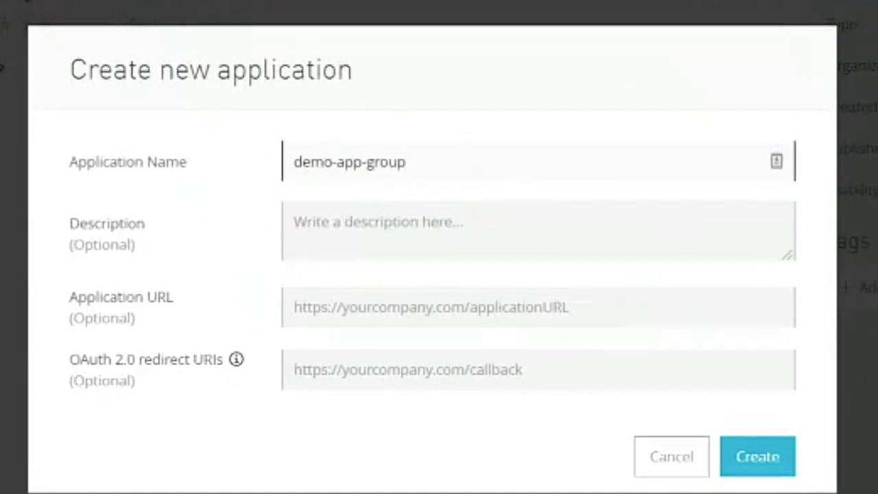
left_click(758, 458)
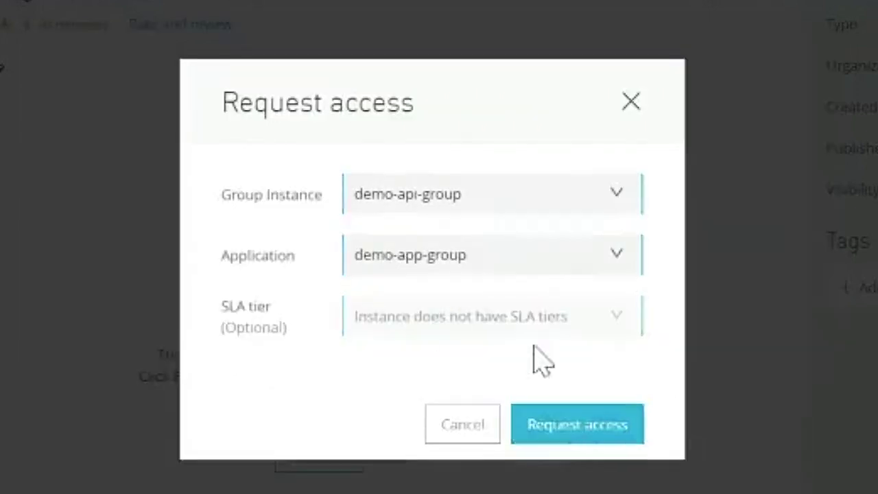
left_click(566, 434)
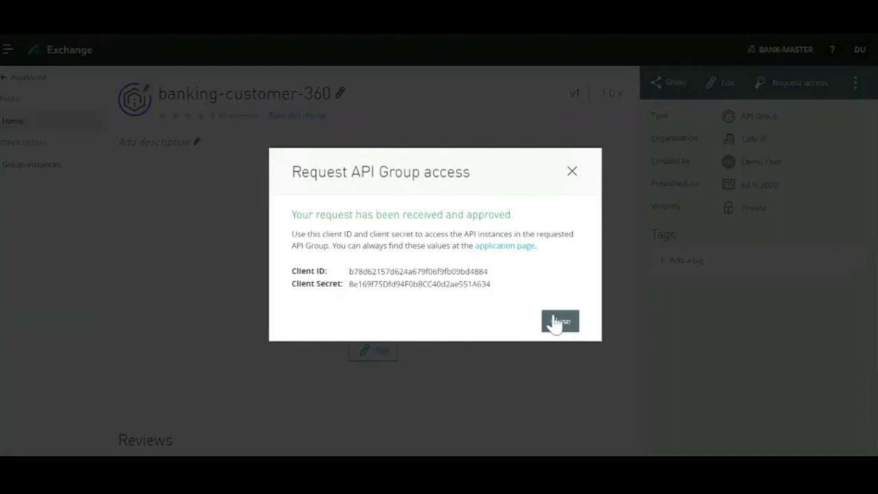
left_click(557, 323)
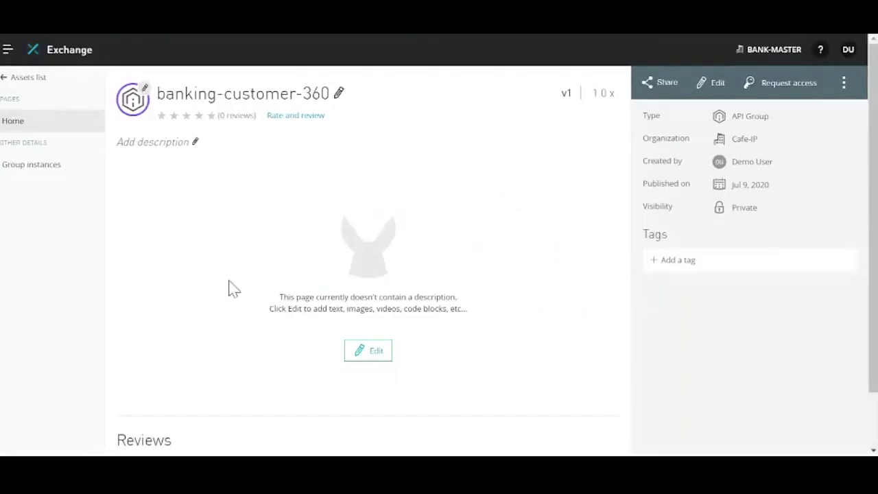
Check that demo-app-group lists banking-account-system-api and banking-exp-api, then open the platform menu
left_click(26, 79)
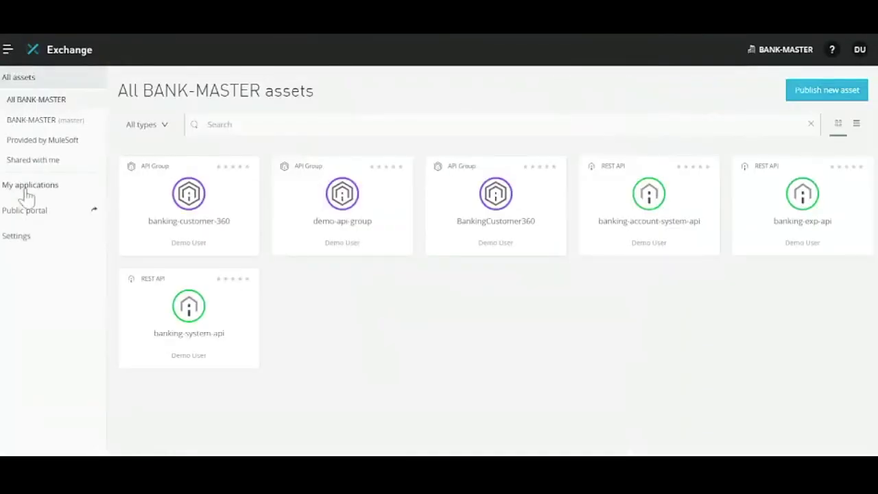
left_click(28, 192)
left_click(145, 192)
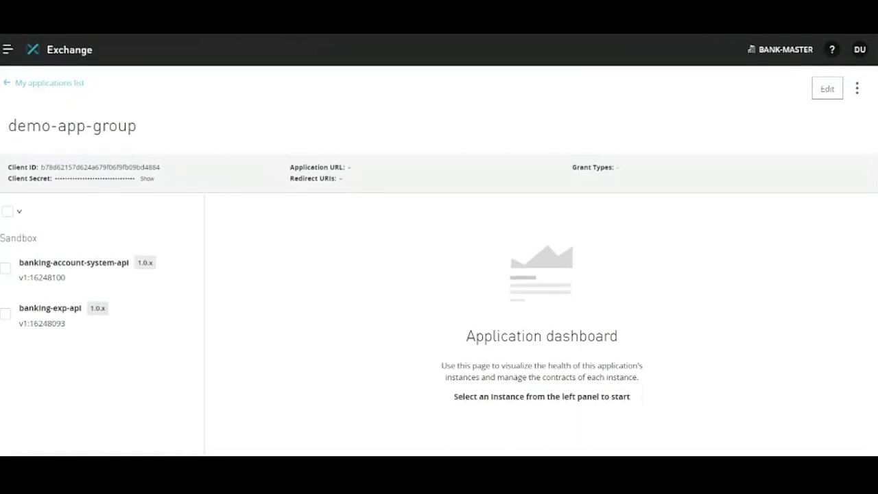
left_click(7, 83)
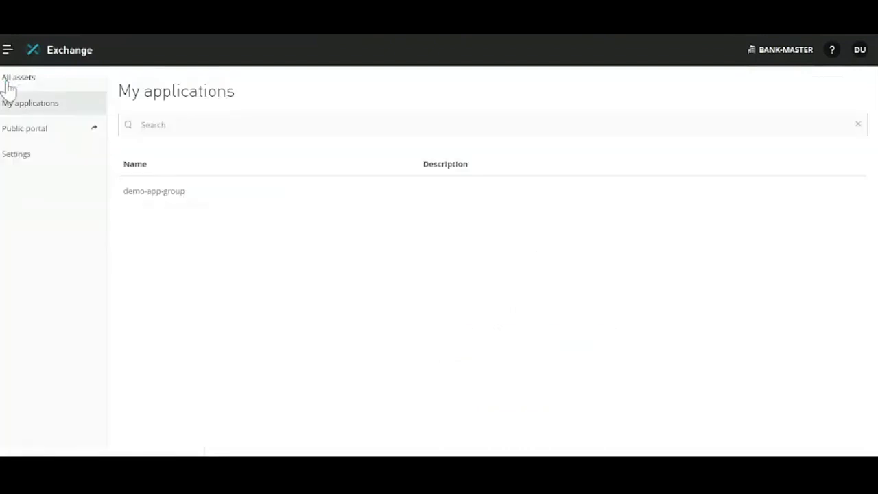
left_click(8, 50)
mouse_move(42, 117)
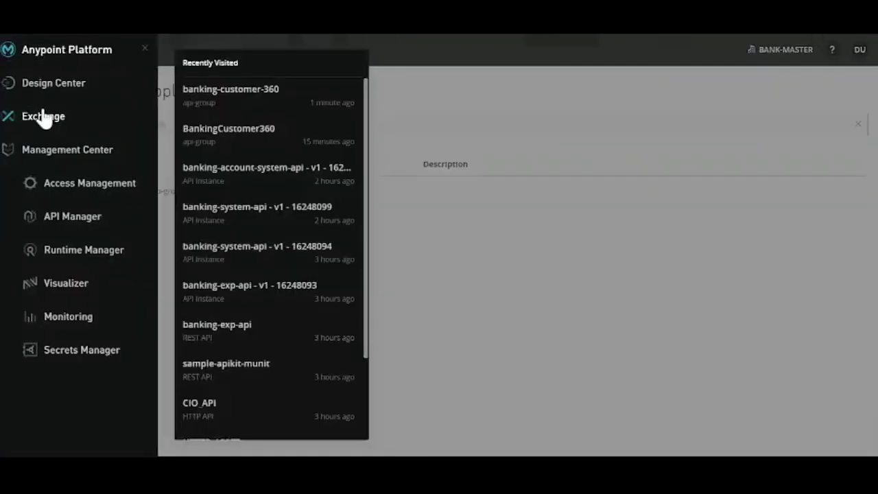
Open the banking-customer-360 v1 demo-api-group details from API Manager's API Groups list
left_click(72, 216)
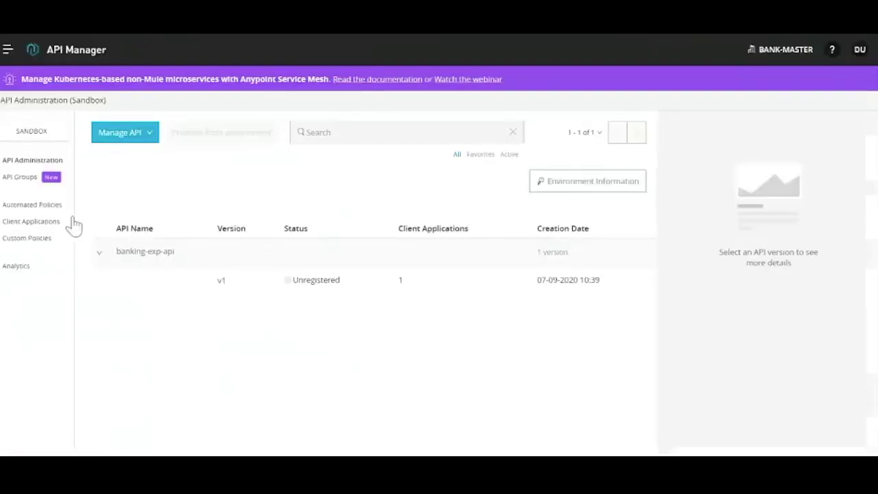
left_click(24, 183)
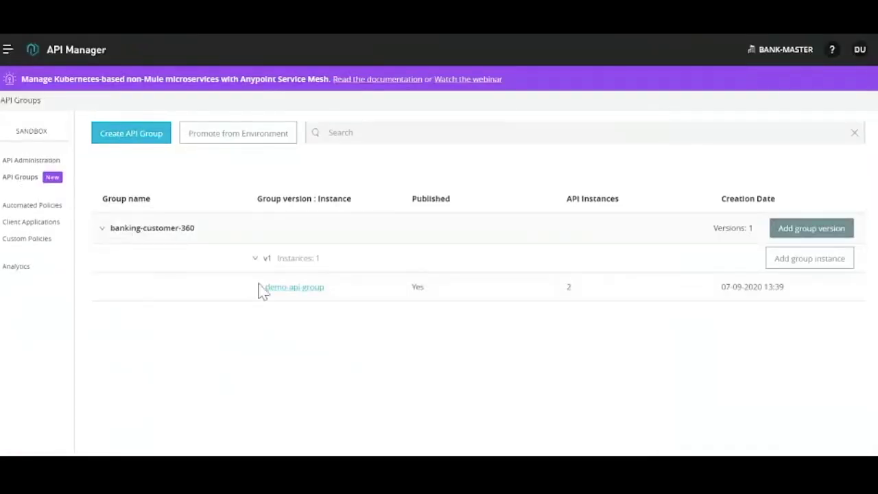
left_click(295, 289)
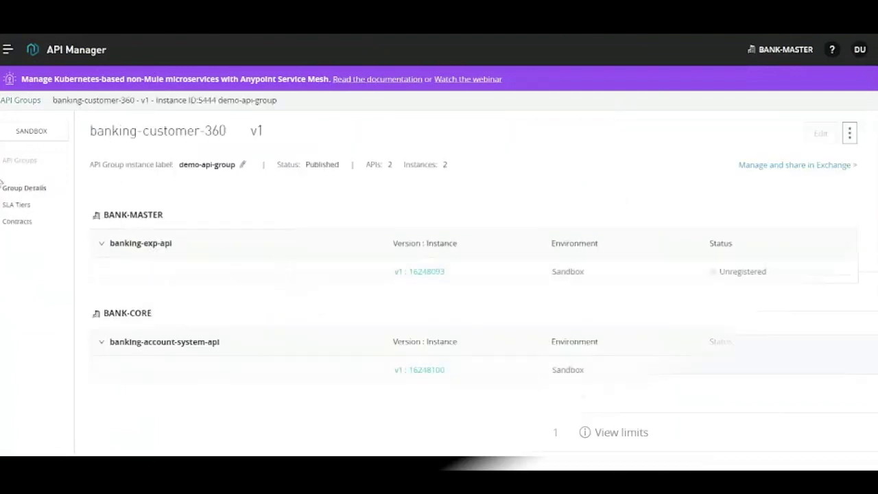